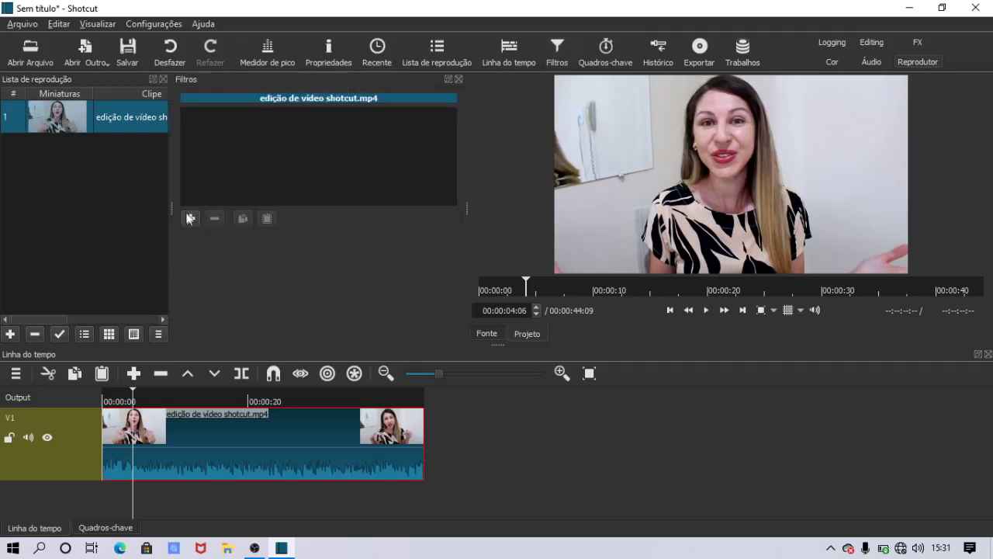
# - Add the "Texto: Simples" video filter to the clip
pyautogui.click(189, 218)
pyautogui.scroll(-1, 249, 160)
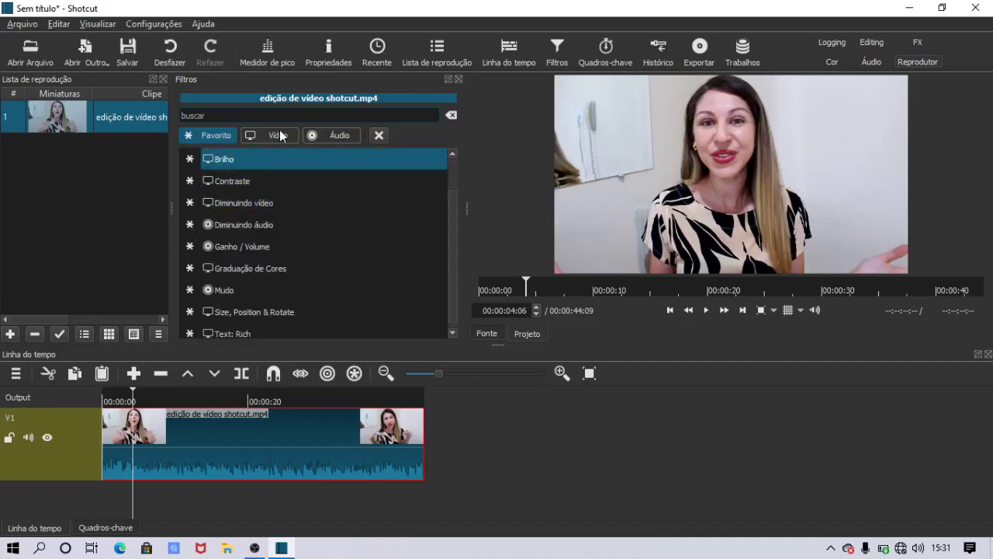
pyautogui.click(281, 136)
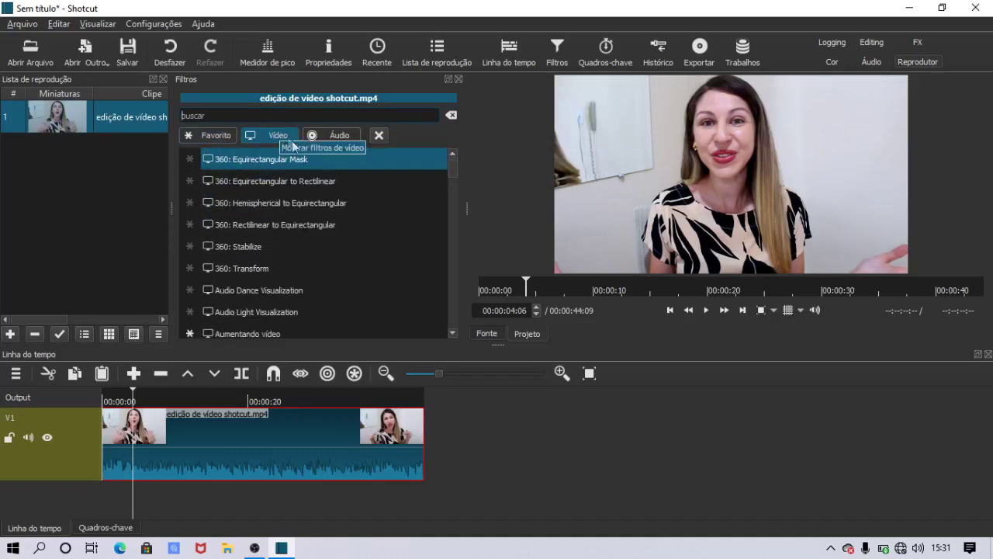
pyautogui.scroll(-5, 450, 276)
pyautogui.scroll(-10, 450, 273)
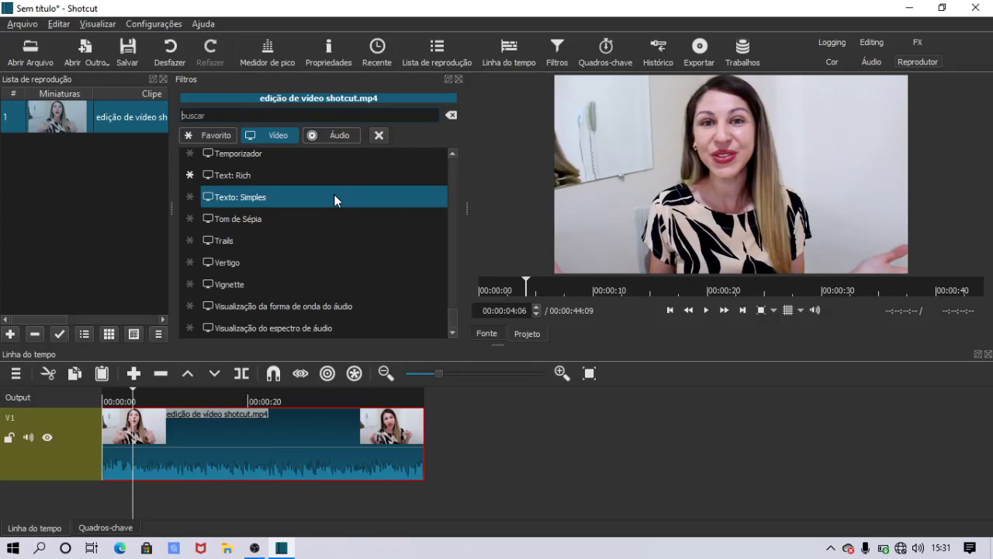
pyautogui.click(334, 196)
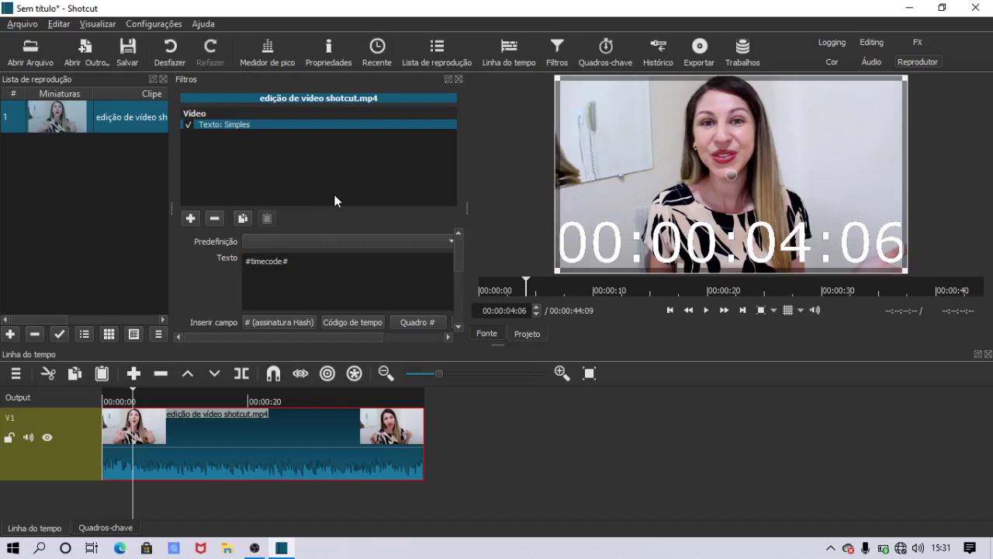
# - Replace the timecode text with the presenter's first name and shrink it to about 555 x 146 in the frame's lower-left corner
pyautogui.moveTo(318, 265); pyautogui.dragTo(236, 261)
pyautogui.press('Delete')
pyautogui.write('Fernanda')
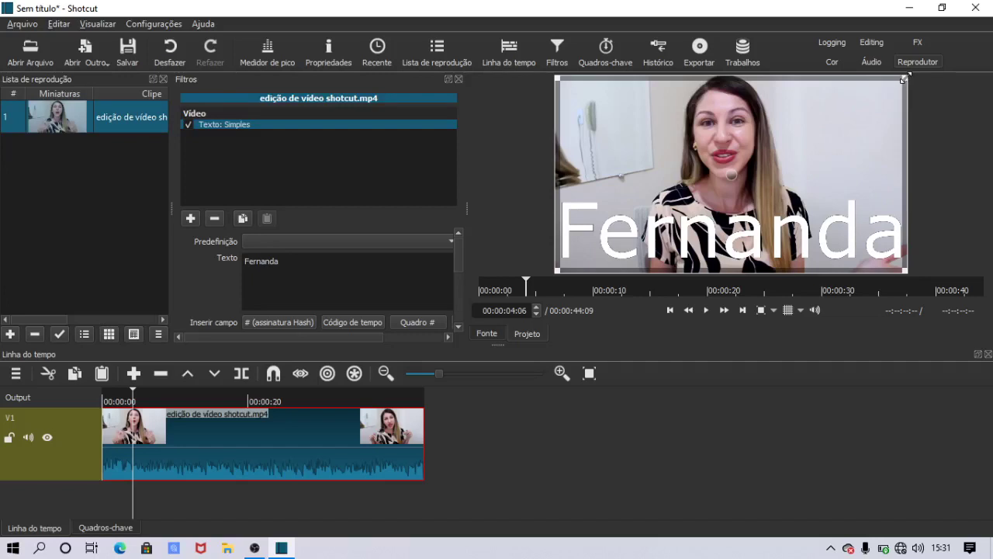
pyautogui.moveTo(904, 79); pyautogui.dragTo(650, 262)
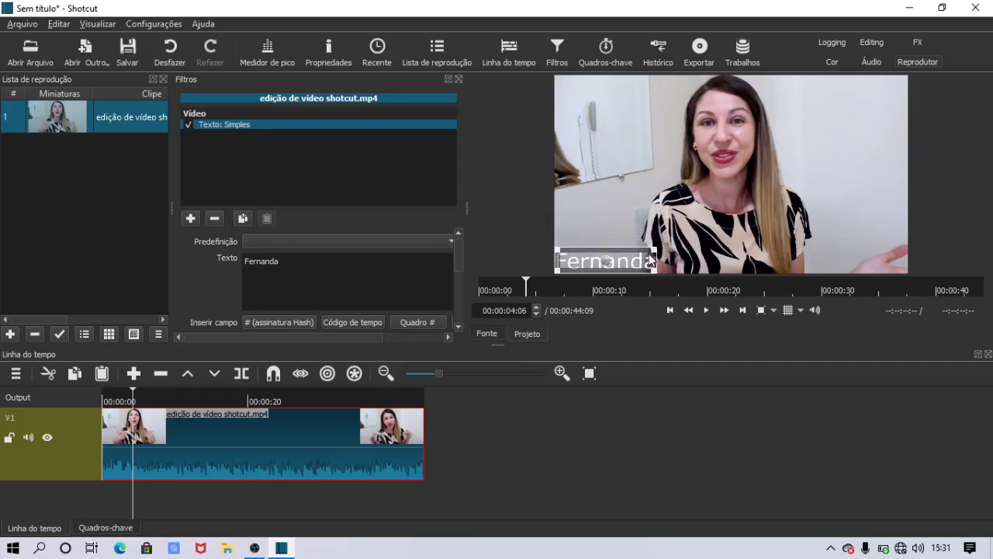
# - Set the text filter's background colour to pink #ff007f
pyautogui.click(459, 327)
pyautogui.scroll(-5, 460, 329)
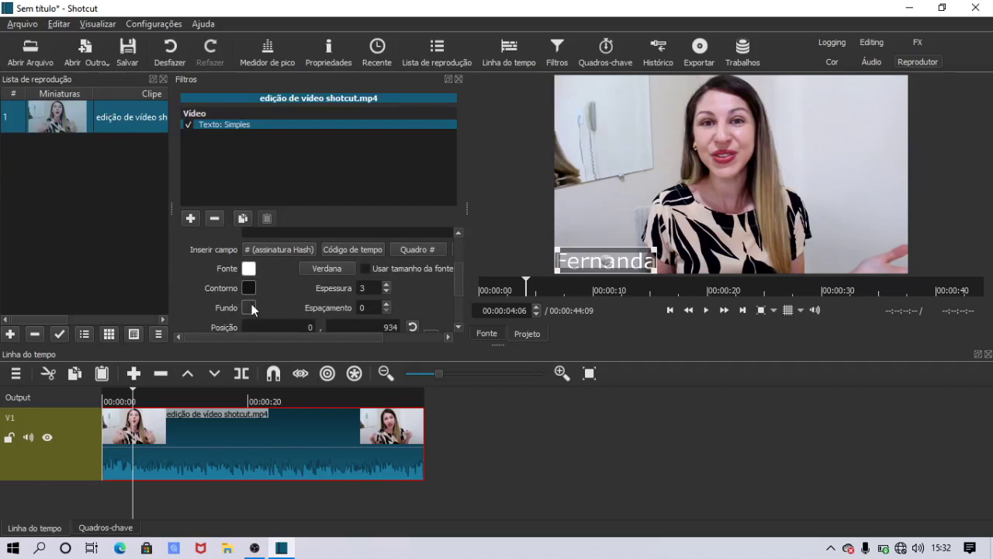
pyautogui.click(250, 305)
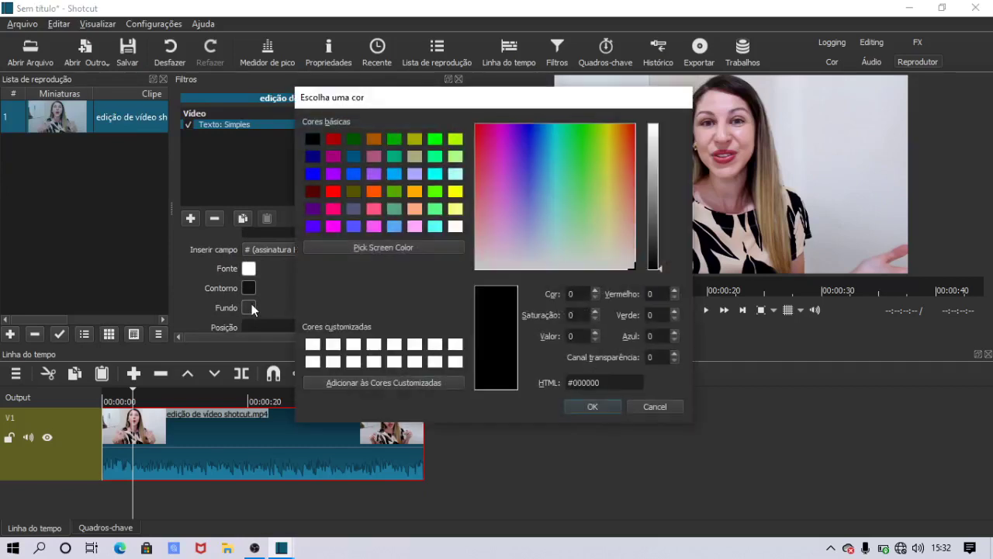
pyautogui.click(333, 209)
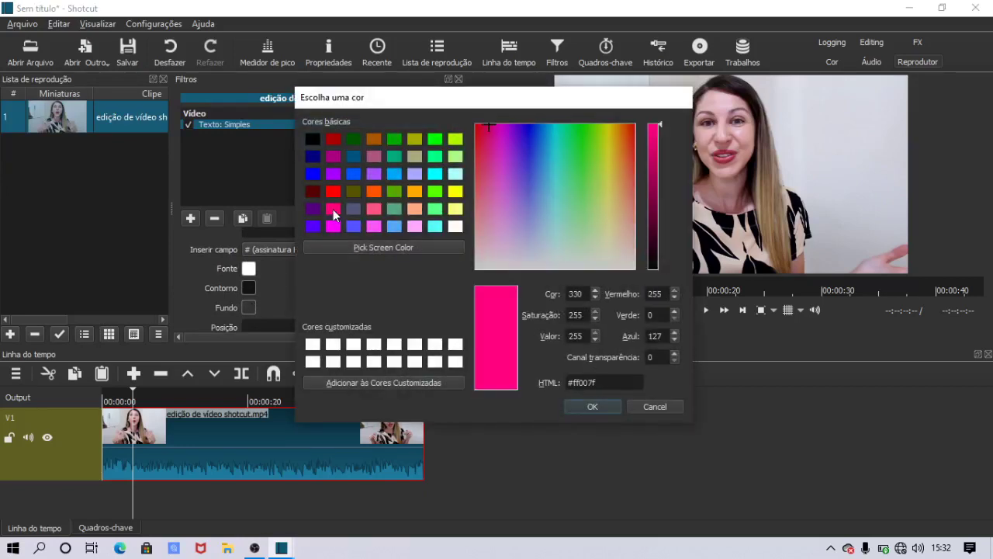
pyautogui.click(588, 406)
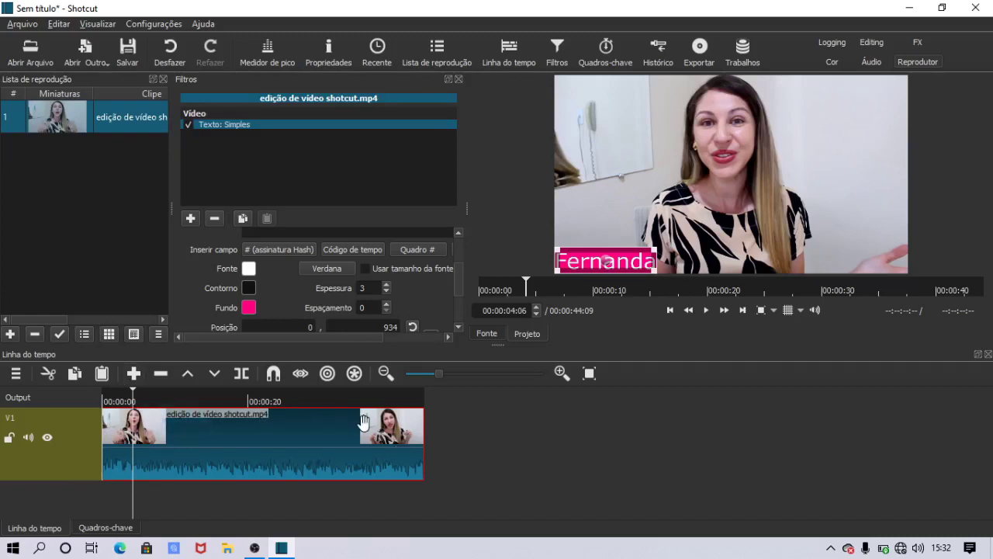
# - Split the clip on track V1 at 00:00:03:17 and again at 00:00:10:23
pyautogui.click(135, 393)
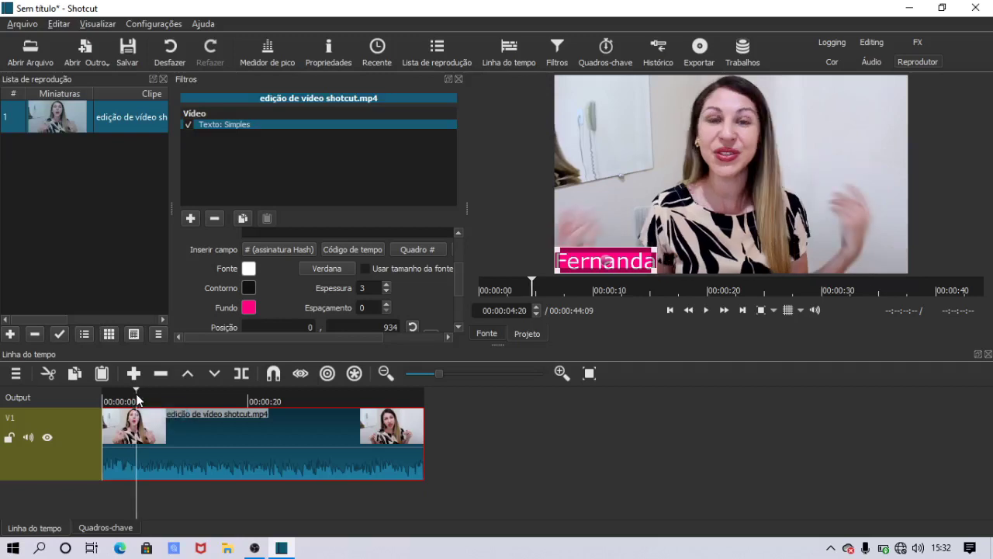
pyautogui.click(128, 397)
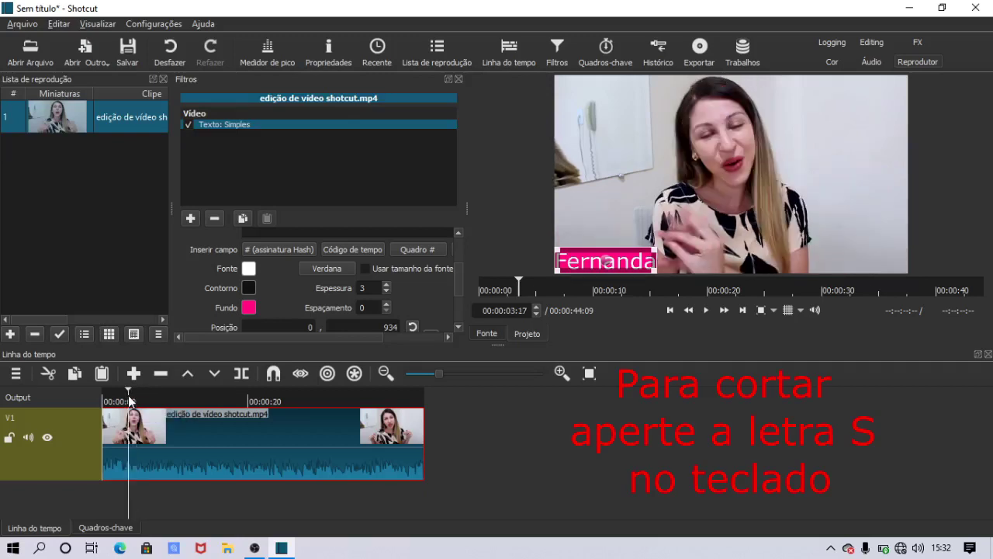
pyautogui.press('s')
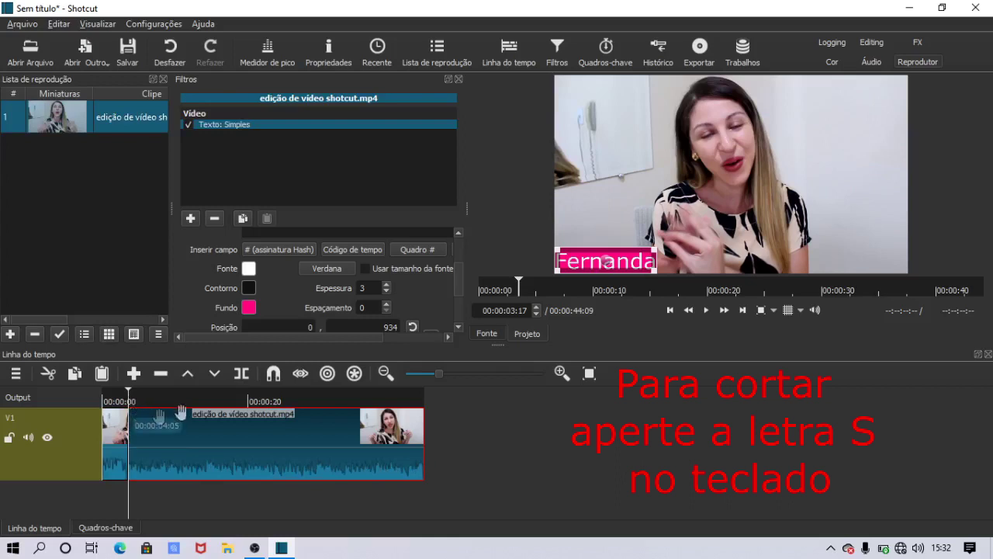
pyautogui.click(181, 398)
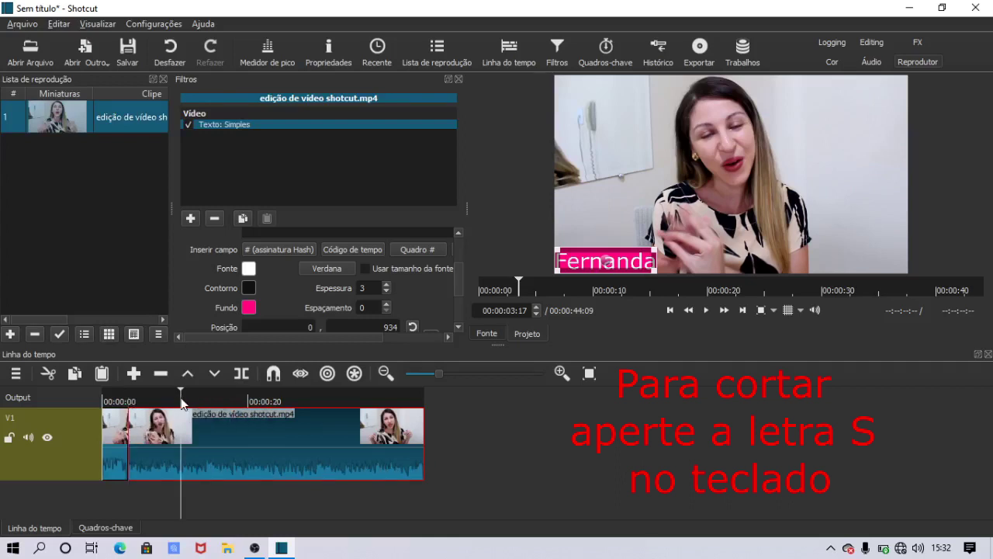
pyautogui.press('s')
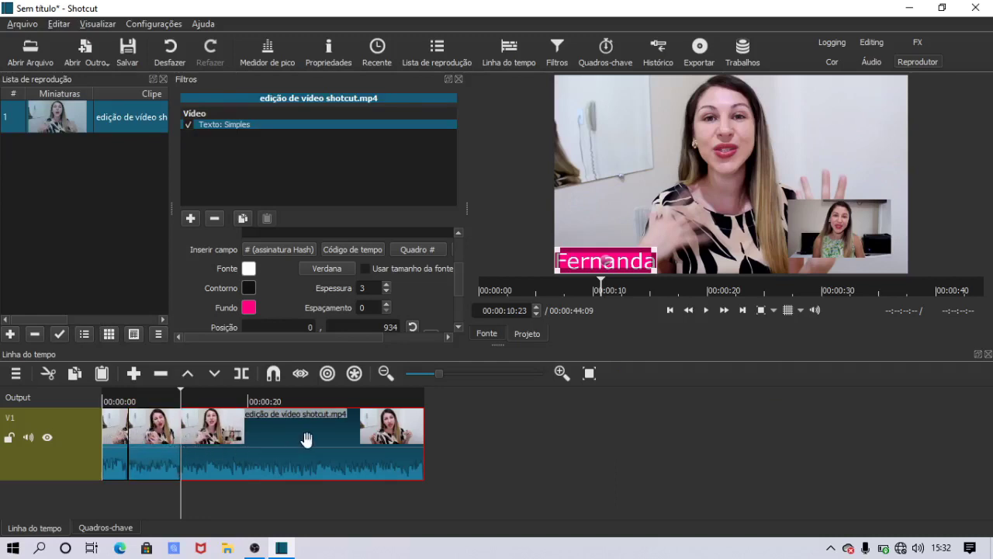
# - Split the last segment at 00:00:17:17 and delete everything after the cut
pyautogui.click(231, 401)
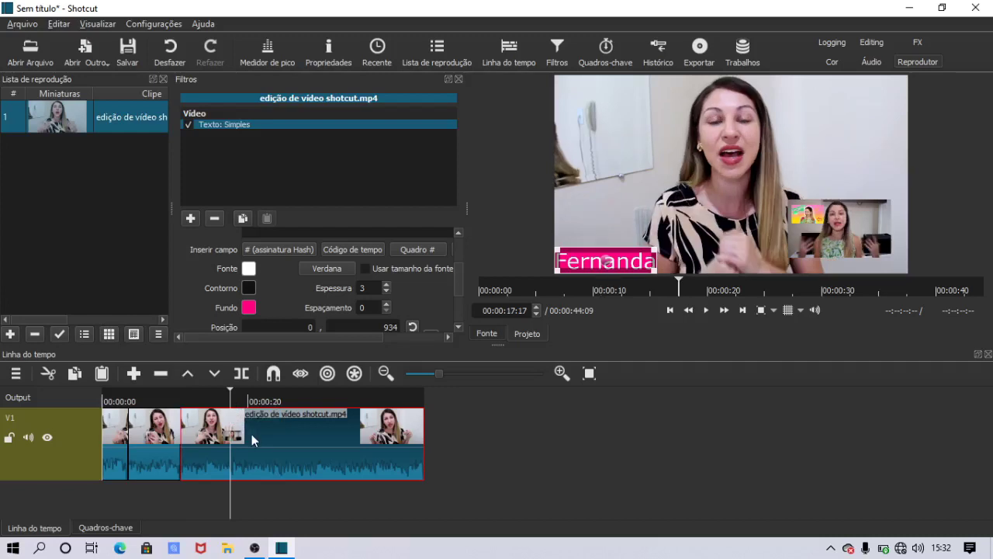
pyautogui.press('s')
pyautogui.press('Delete')
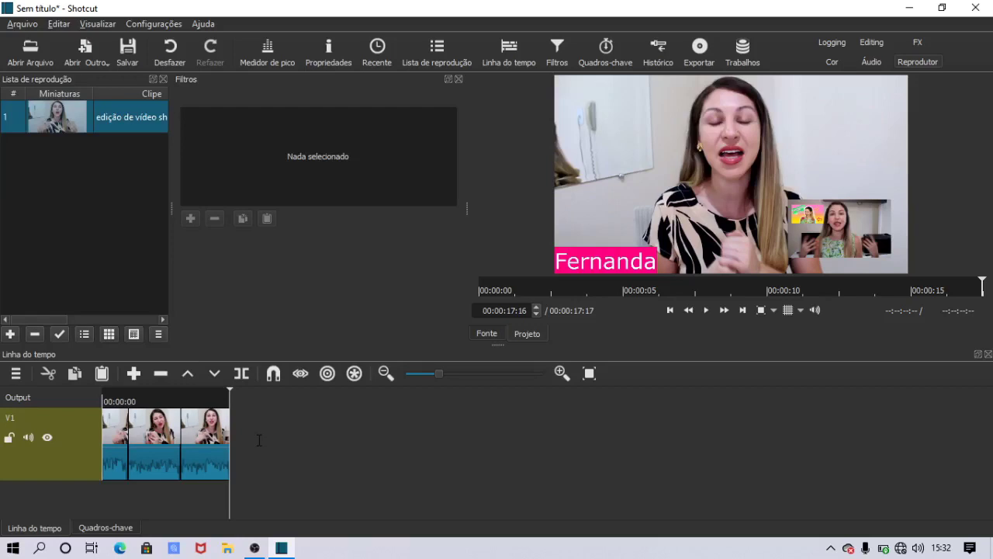
pyautogui.click(116, 450)
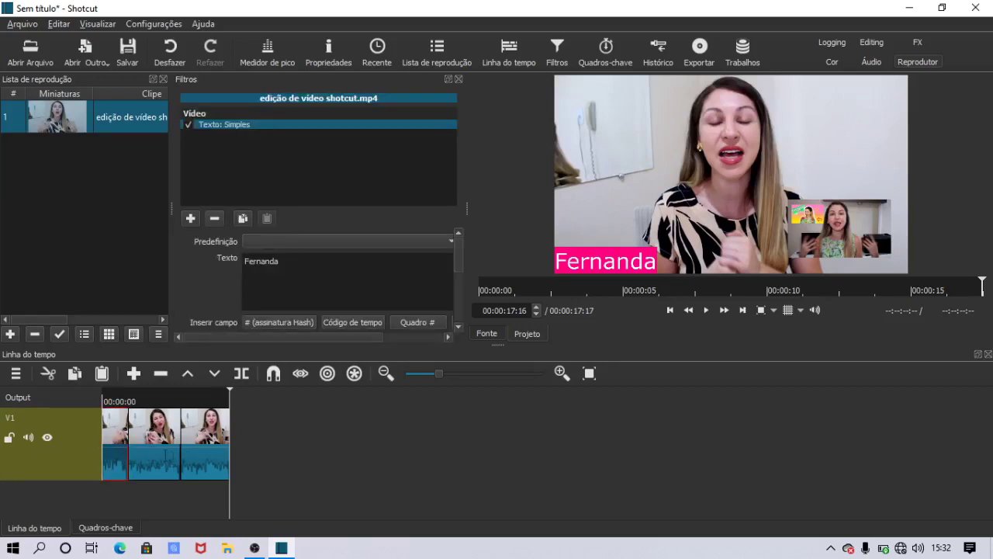
pyautogui.click(155, 458)
pyautogui.click(210, 456)
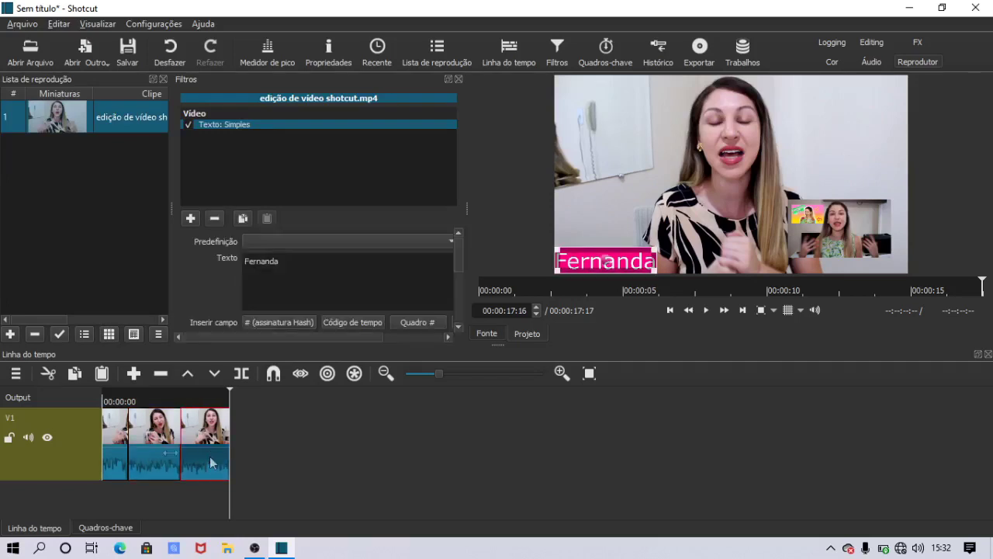
# - In the first segment, move the name text beyond the frame's left edge at 00:00:00:00, position about -593, 942, and enable position/size keyframes
pyautogui.click(118, 443)
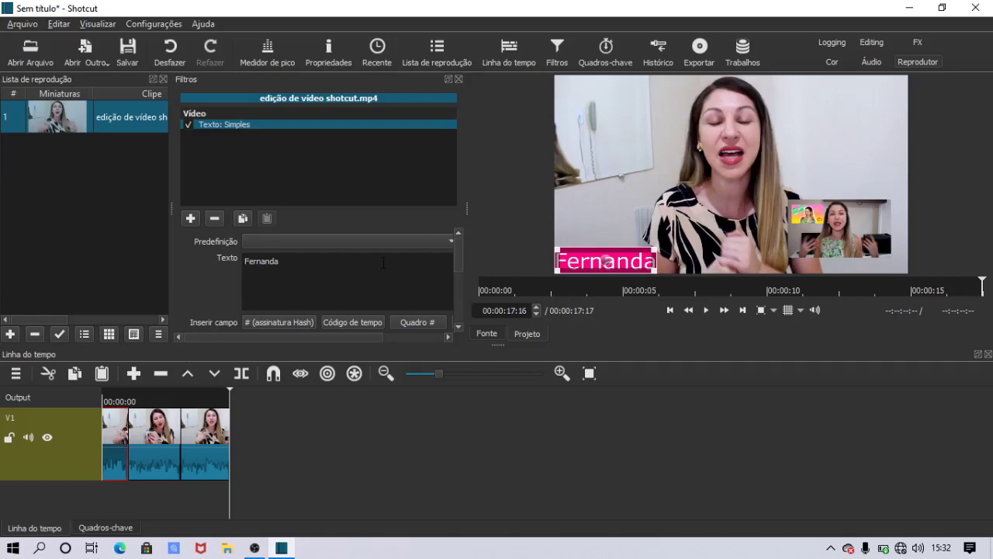
pyautogui.moveTo(467, 208); pyautogui.dragTo(530, 210)
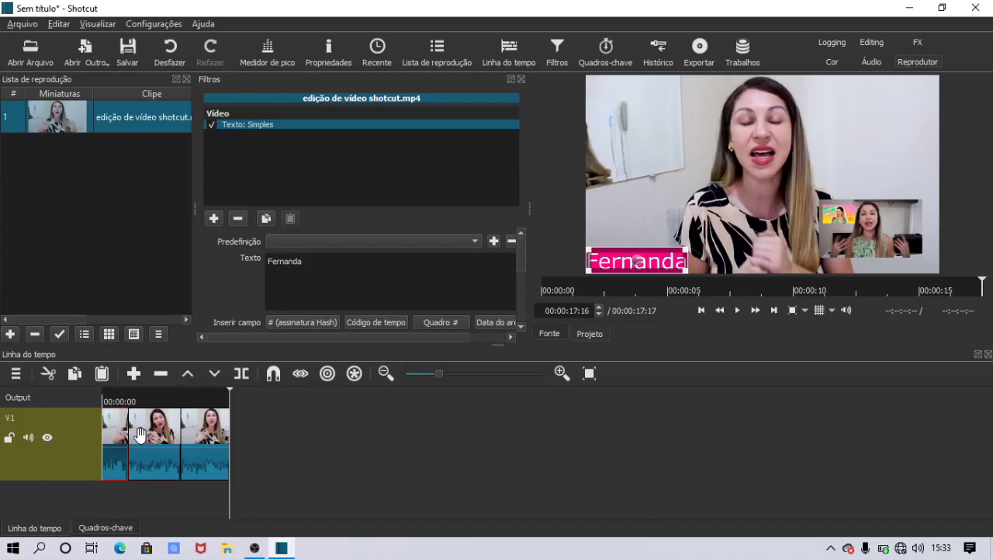
pyautogui.click(521, 327)
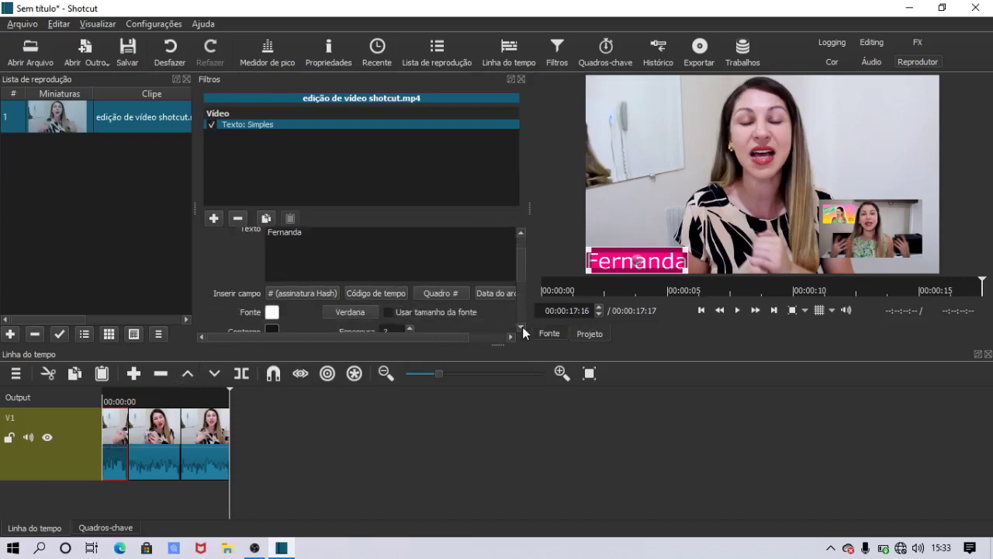
pyautogui.click(520, 327)
pyautogui.click(521, 327)
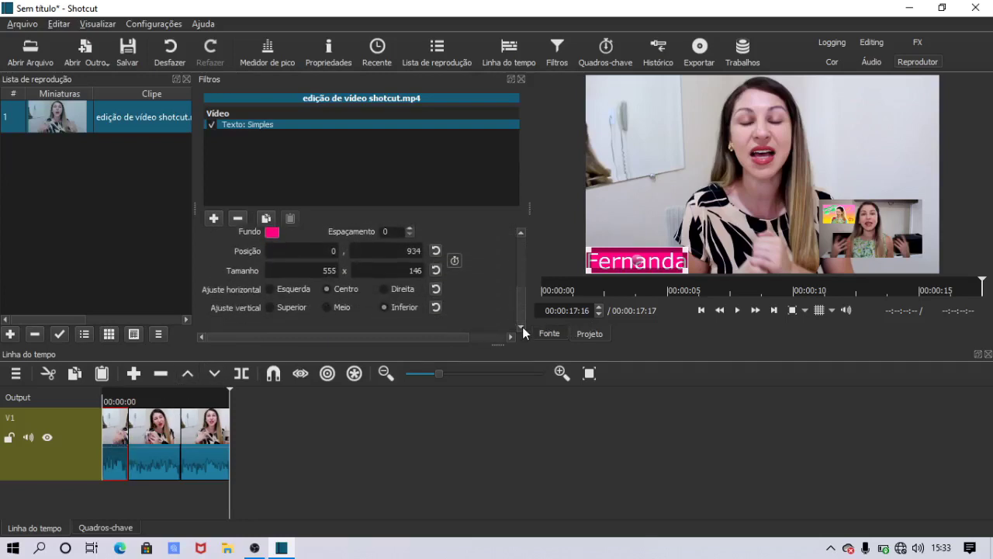
pyautogui.press('Home')
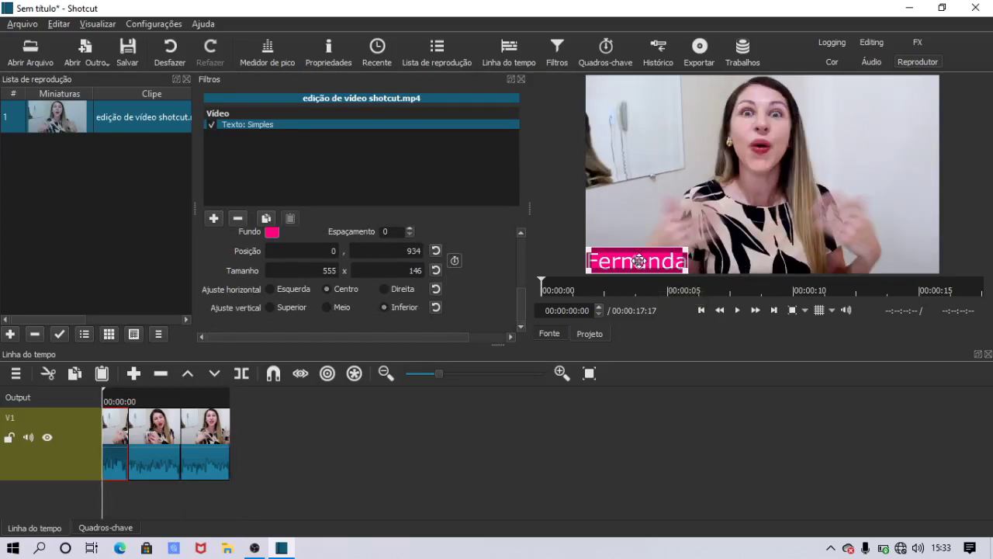
pyautogui.moveTo(637, 260); pyautogui.dragTo(519, 263)
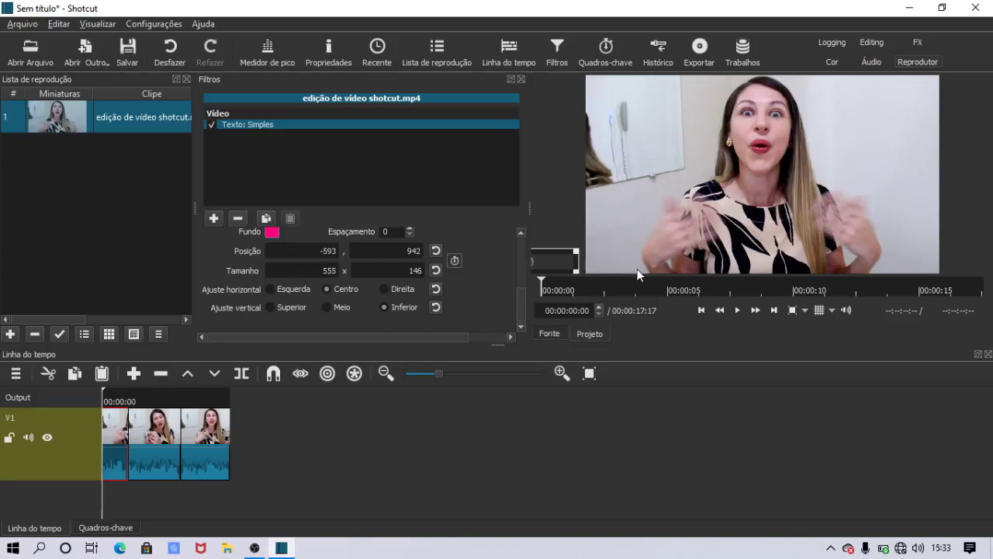
pyautogui.click(458, 258)
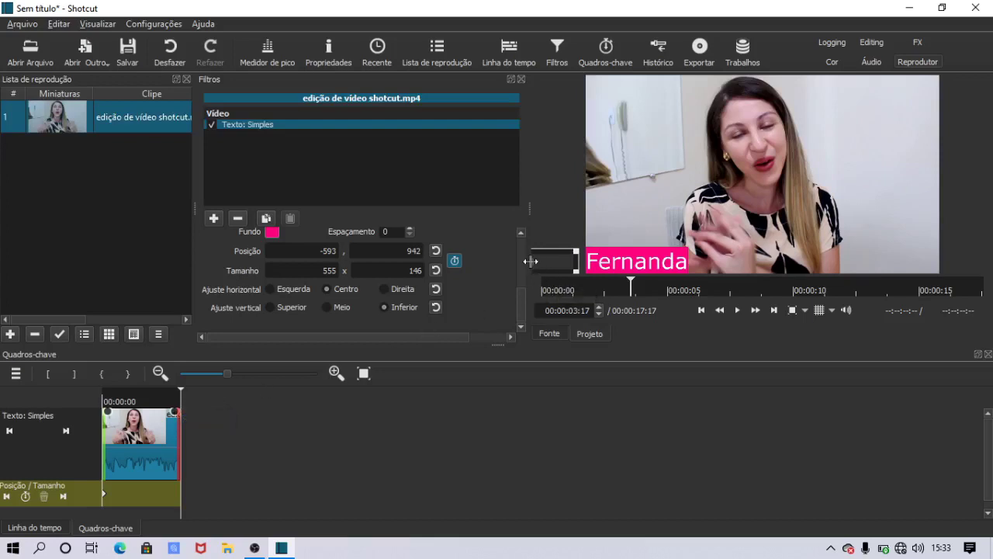
# - At 00:00:03:17, keyframe the name text back inside the frame's lower-left corner at about -12, 938
pyautogui.moveTo(530, 208); pyautogui.dragTo(463, 211)
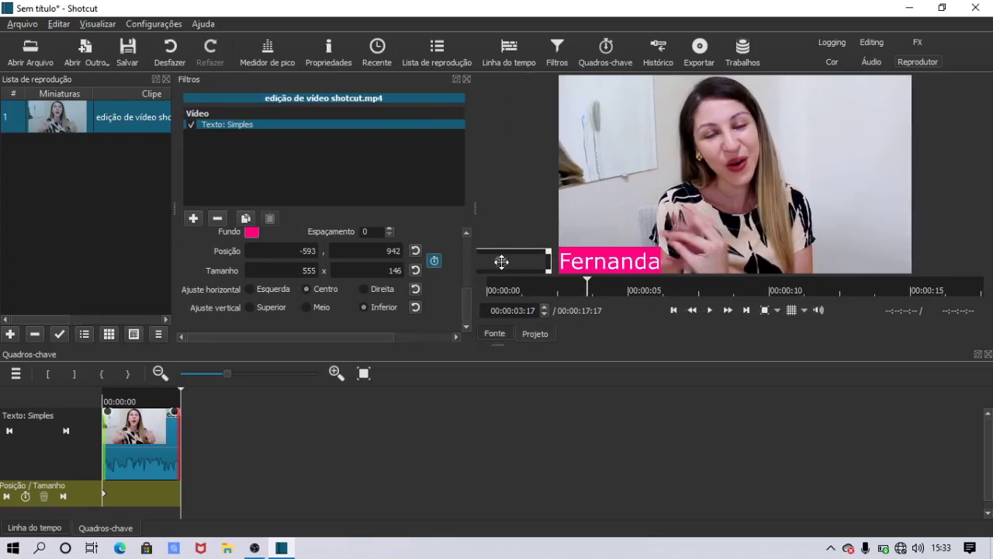
pyautogui.moveTo(502, 261); pyautogui.dragTo(618, 265)
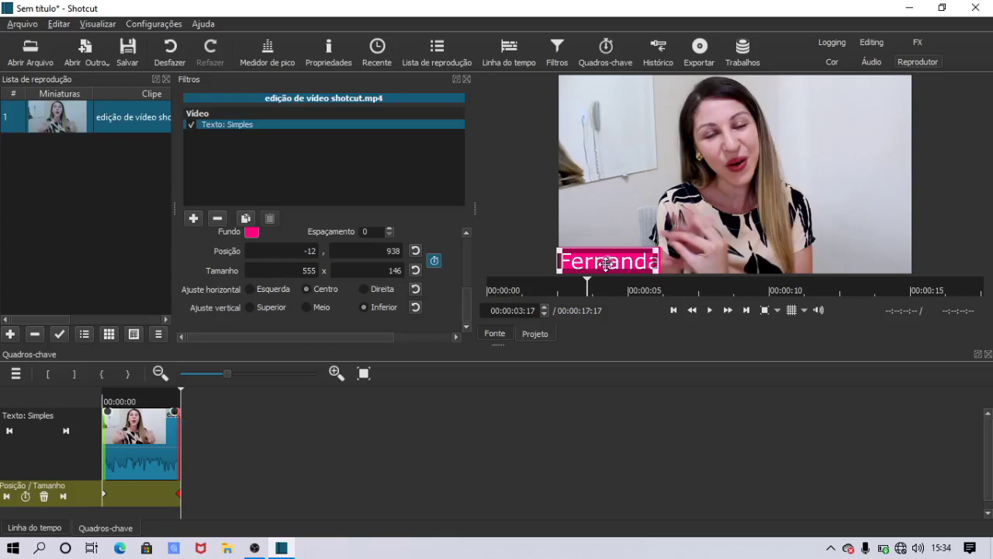
# - Play the timeline from the start to check how the name text slides in, and pause the playback
pyautogui.click(48, 530)
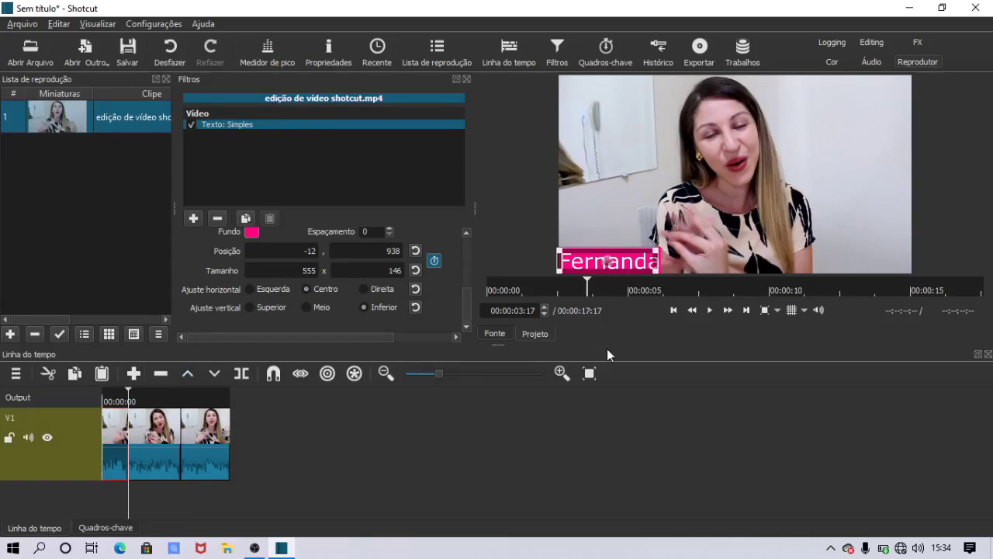
pyautogui.press('Home')
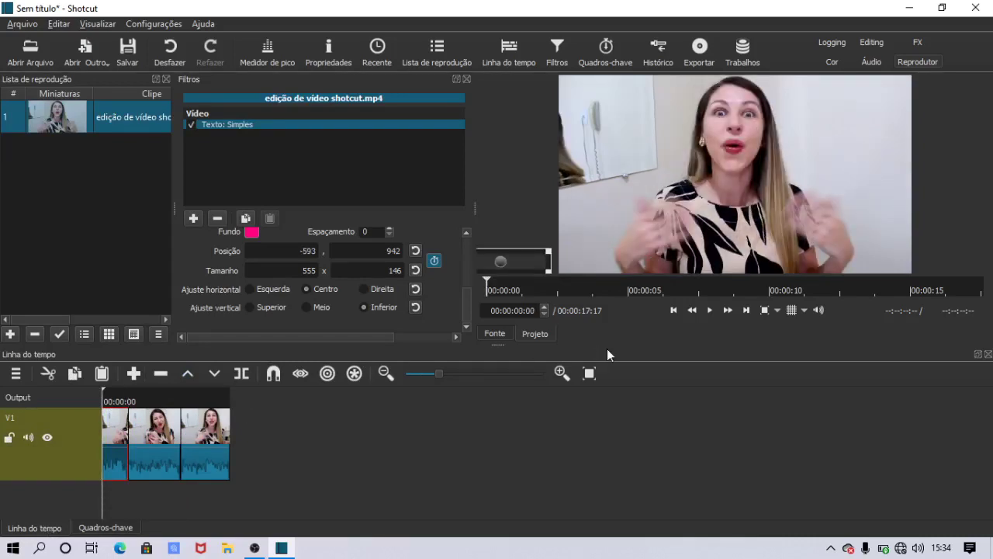
pyautogui.click(707, 309)
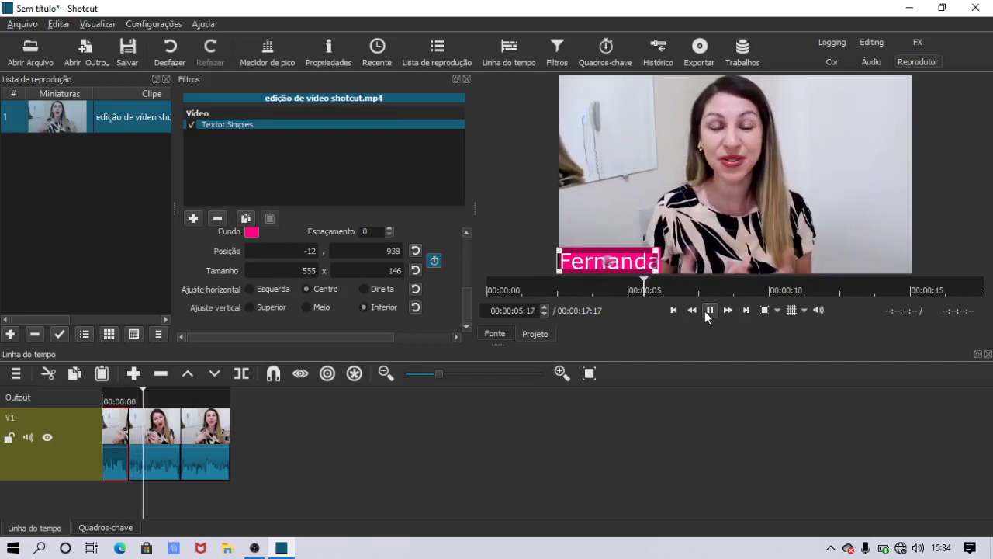
pyautogui.click(708, 309)
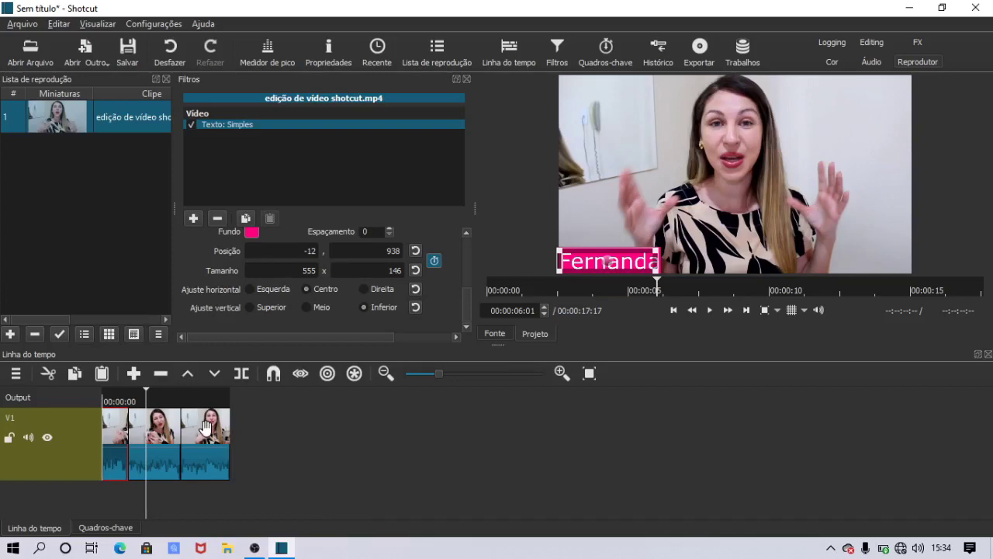
# - In the last segment, keyframe the name text from its current position to beyond the frame's left edge at the segment's end, about -597, 950
pyautogui.click(198, 450)
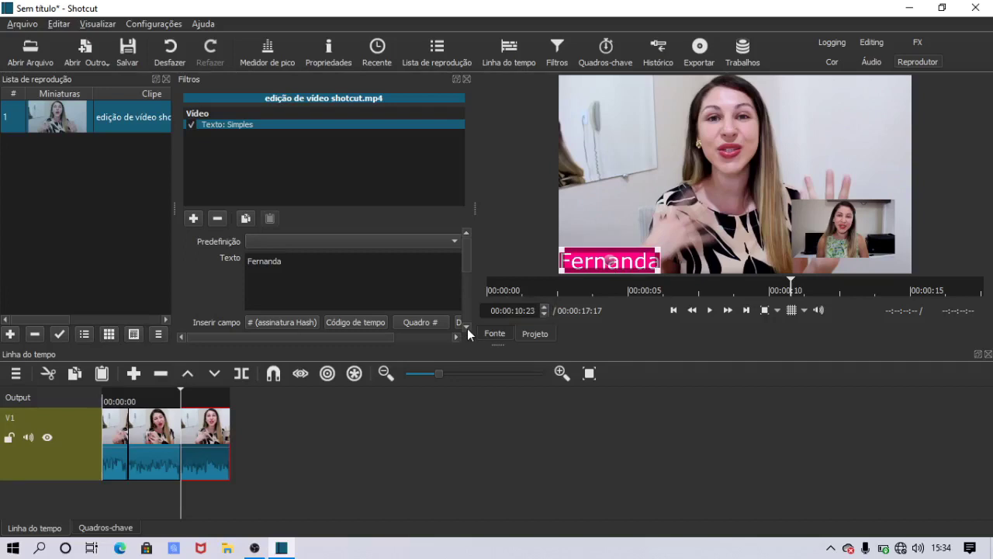
pyautogui.scroll(-5, 468, 327)
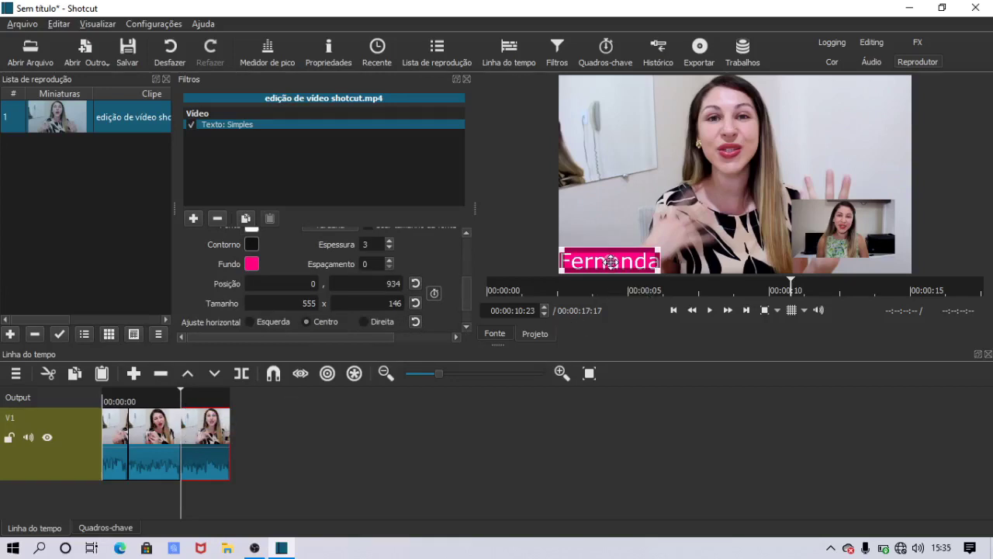
pyautogui.click(433, 294)
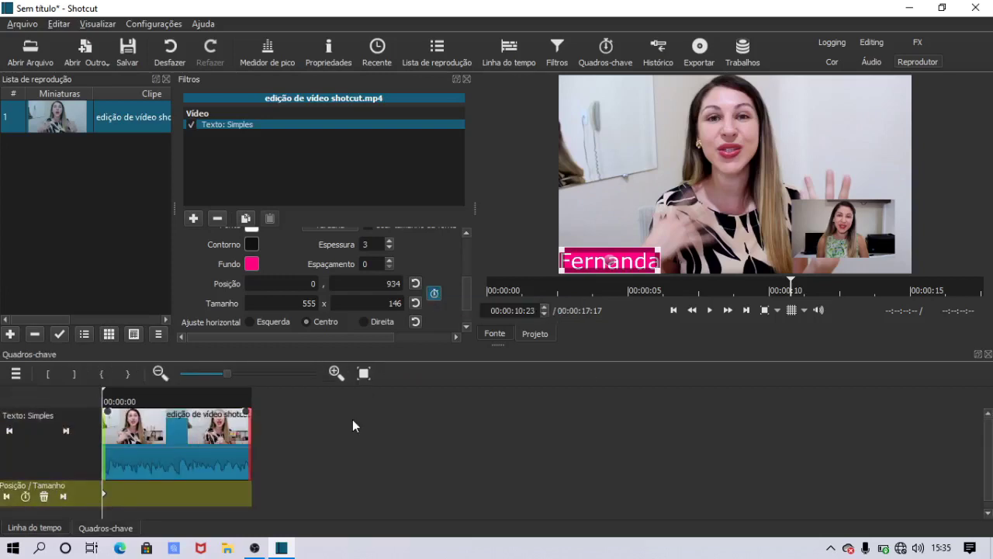
pyautogui.press('End')
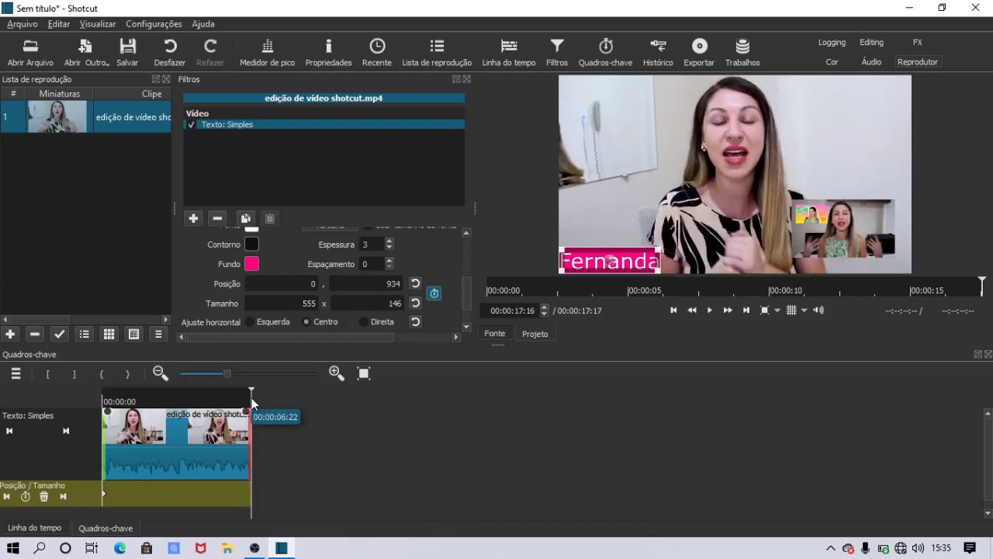
pyautogui.moveTo(613, 263); pyautogui.dragTo(494, 265)
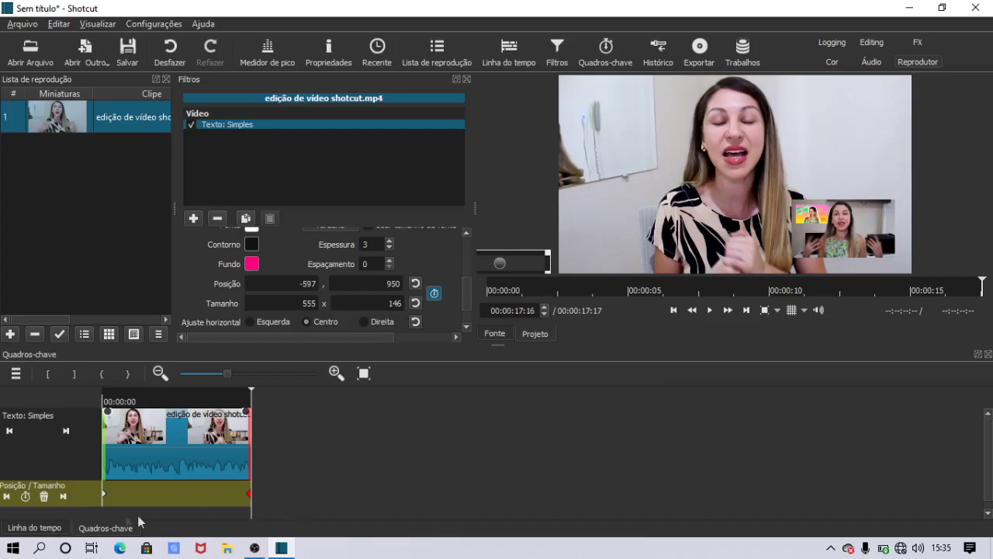
# - Return to the start of the timeline and play the video to review the text's entrance and exit
pyautogui.click(33, 528)
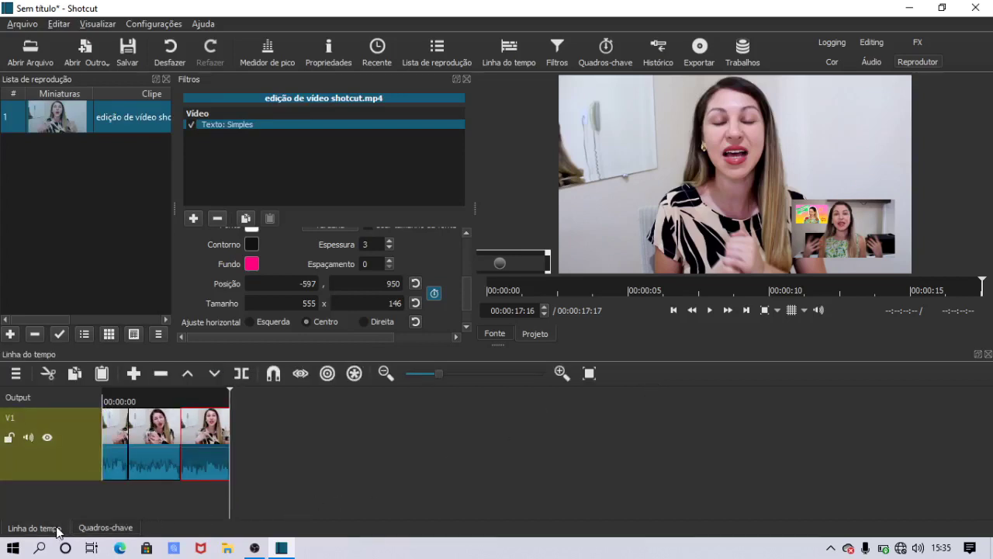
pyautogui.press('j')
pyautogui.press('j')
pyautogui.press('j')
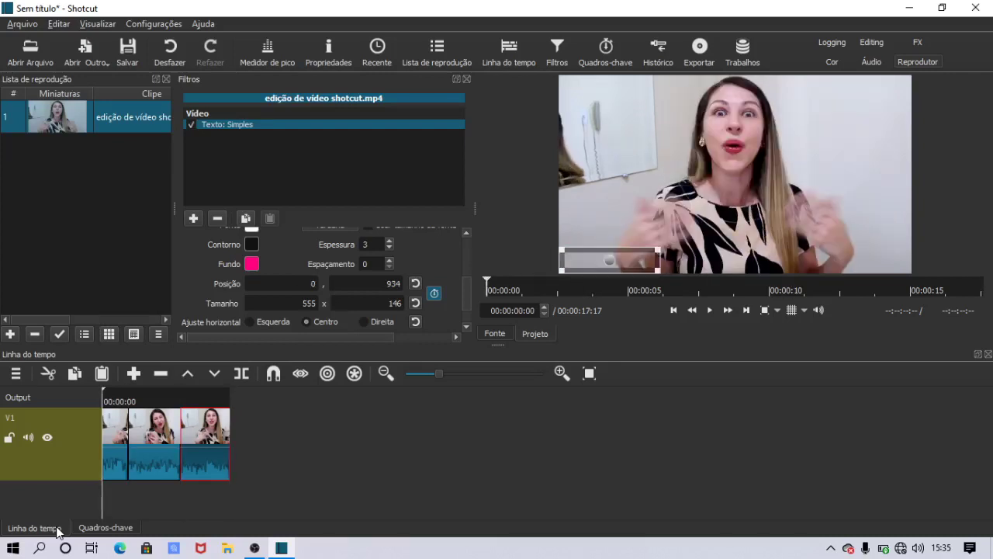
pyautogui.click(713, 309)
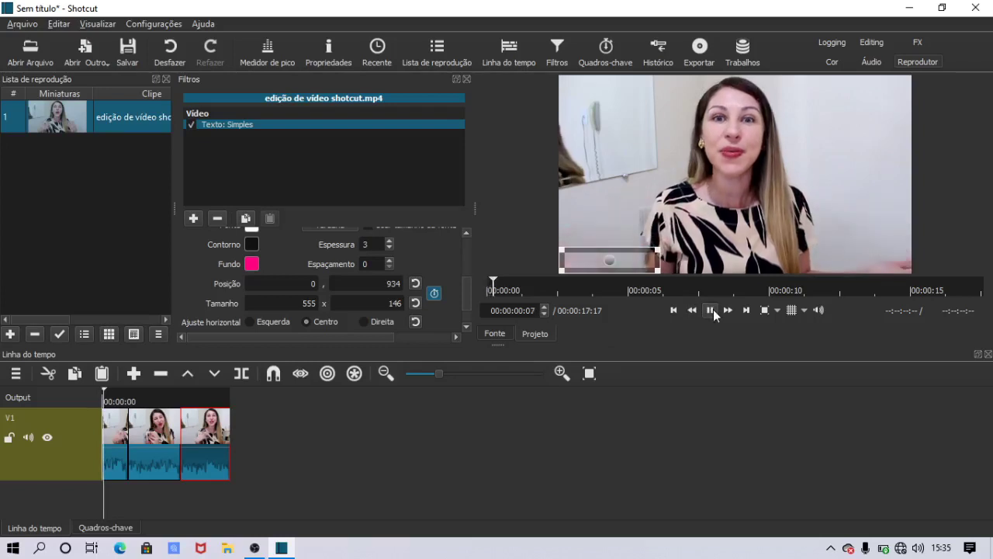